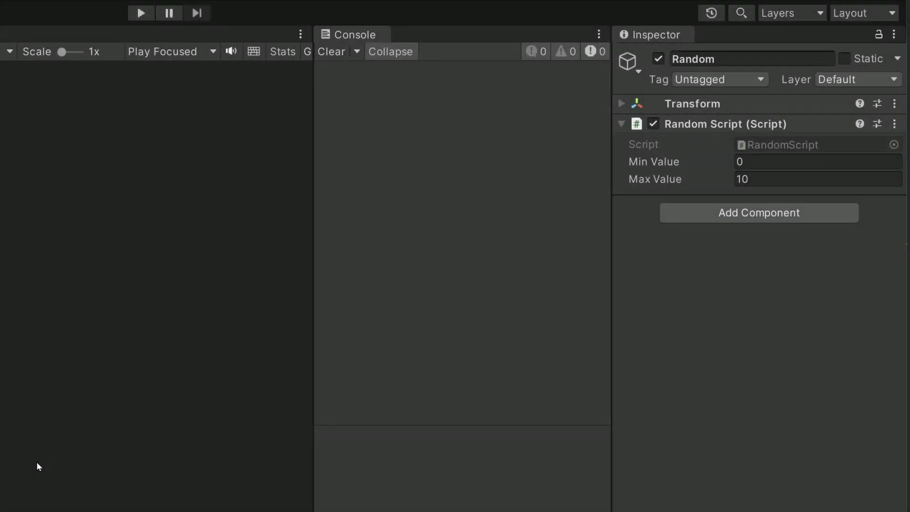
Enter Play mode to view the Random Script's twelve min/max fields, all at 0.
key("ctrl+p")
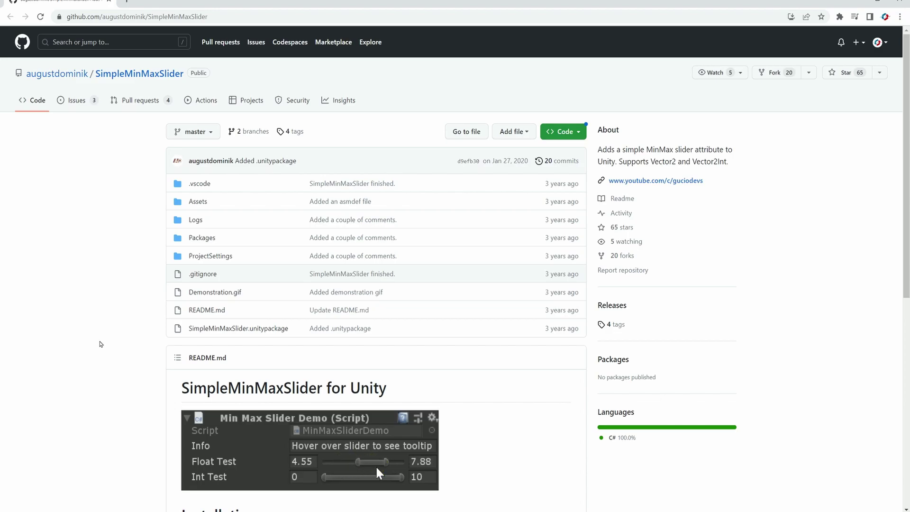
Scroll through the SimpleMinMaxSlider README's Installation and Usage sections.
scroll(102, 339, "down", 2)
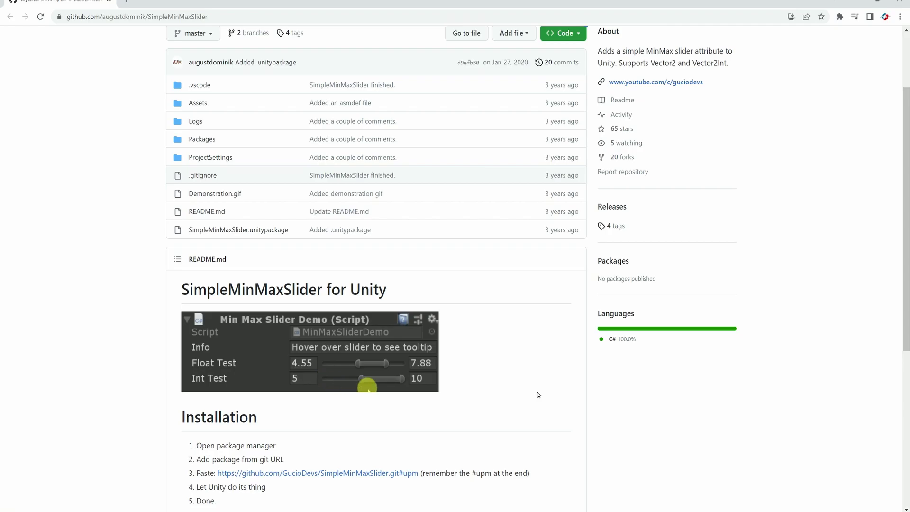
scroll(144, 278, "down", 2)
scroll(157, 233, "down", 3)
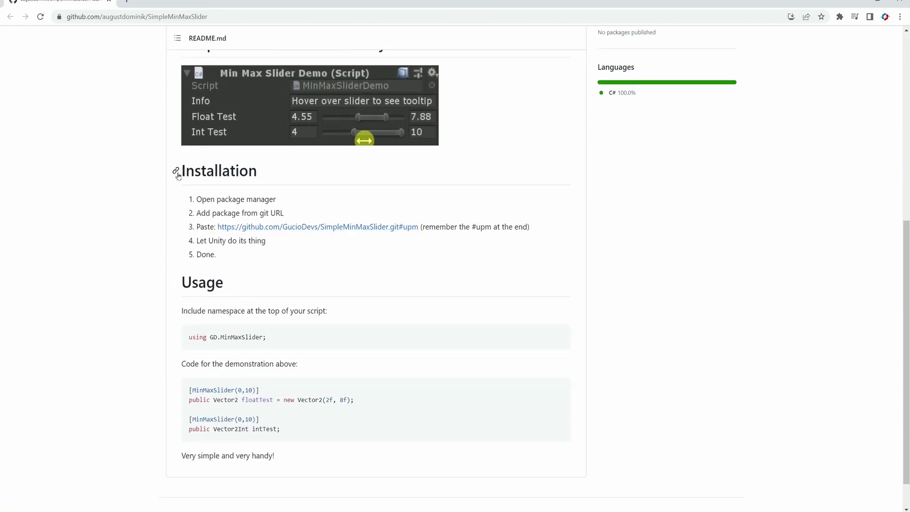
scroll(116, 309, "up", 7)
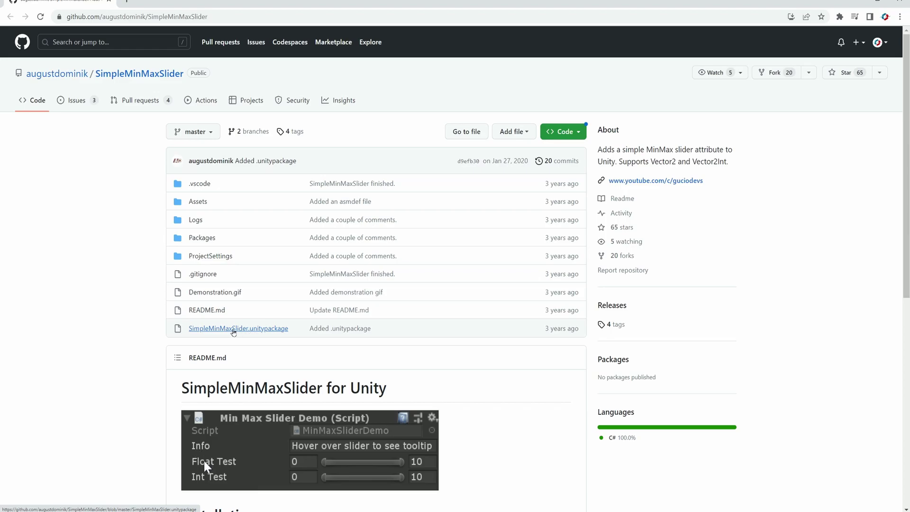
Download SimpleMinMaxSlider.unitypackage from GitHub and open it in Unity.
left_click(233, 331)
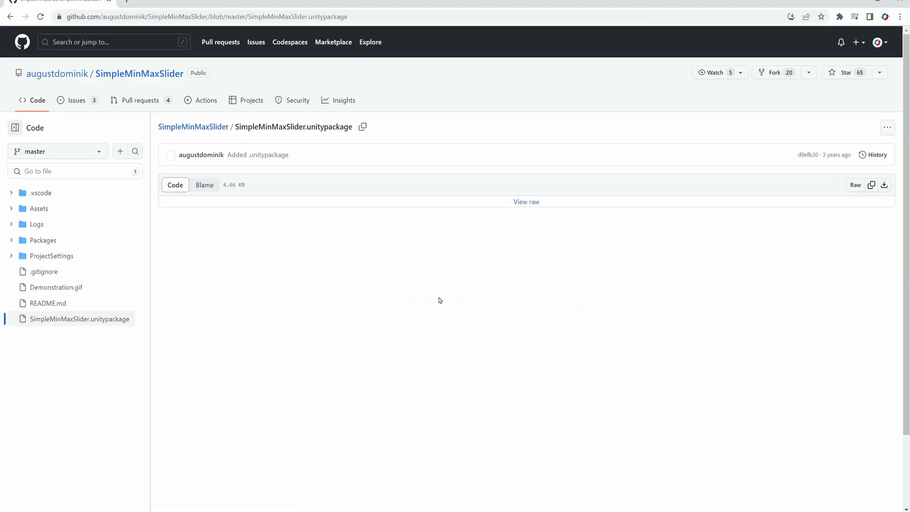
left_click(883, 186)
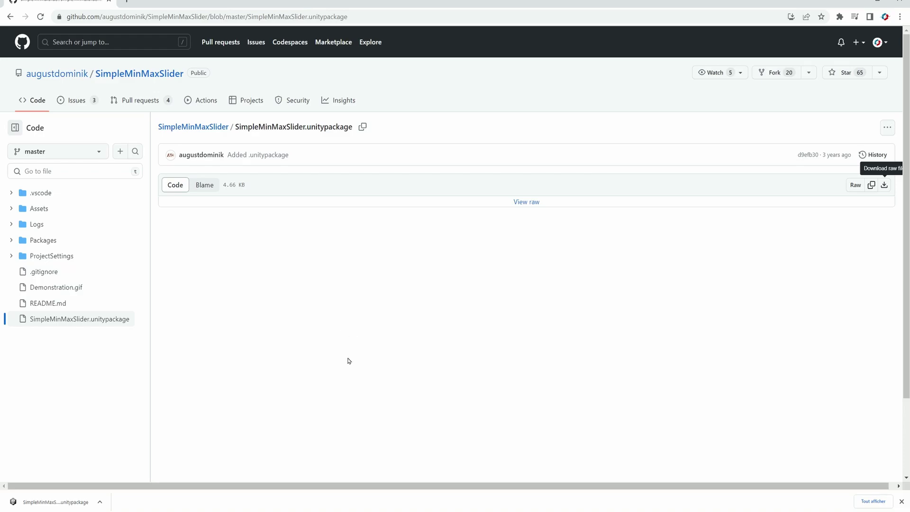
left_click(33, 503)
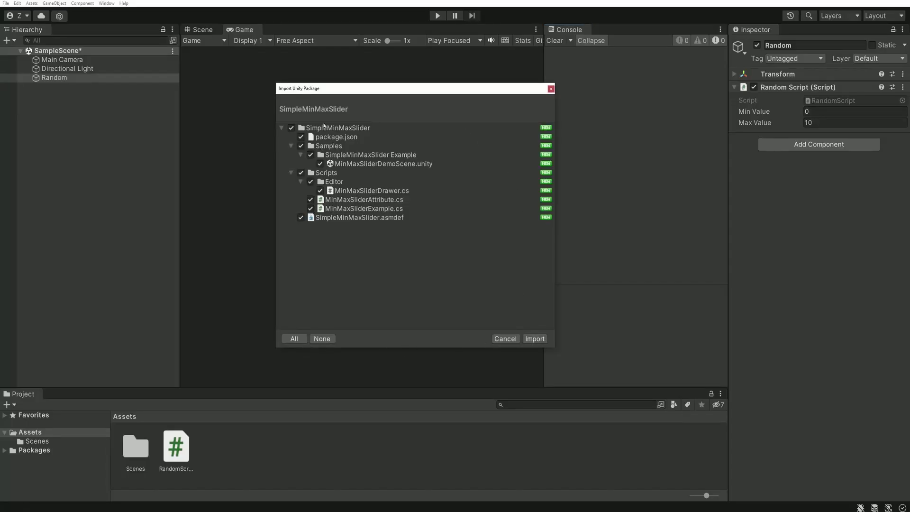
Import all package files and view the SimpleMinMaxSlider folder's contents in Assets.
left_click(534, 338)
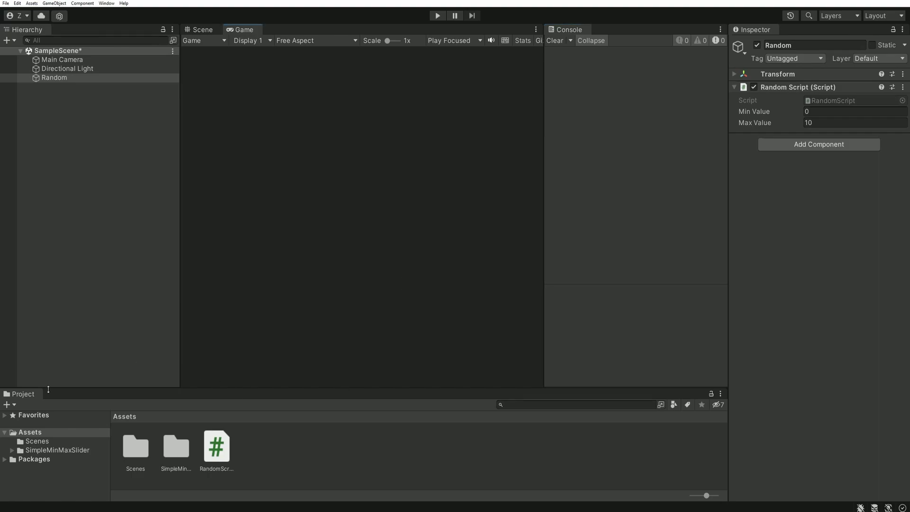
left_click(32, 451)
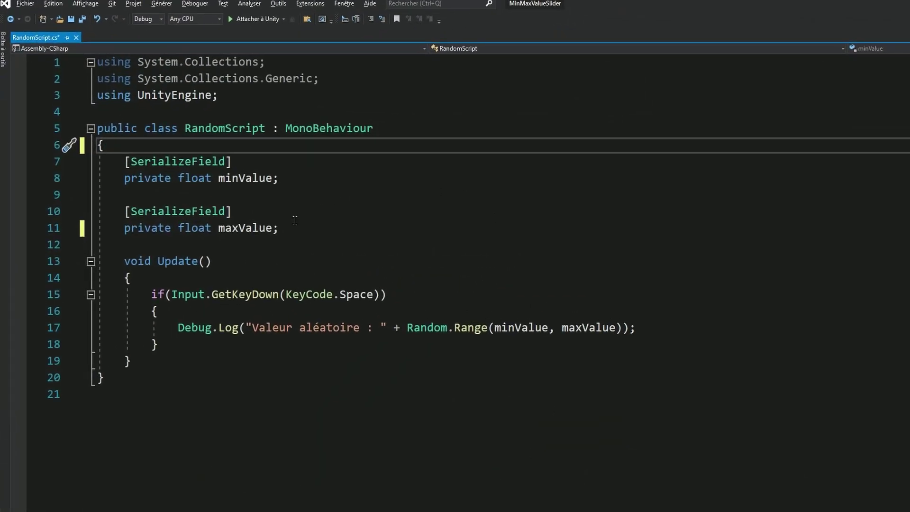
Add 'using GD.MinMaxSlider;' on line 4 and select the old minValue/maxValue declarations.
left_click_drag(293, 229, 97, 162)
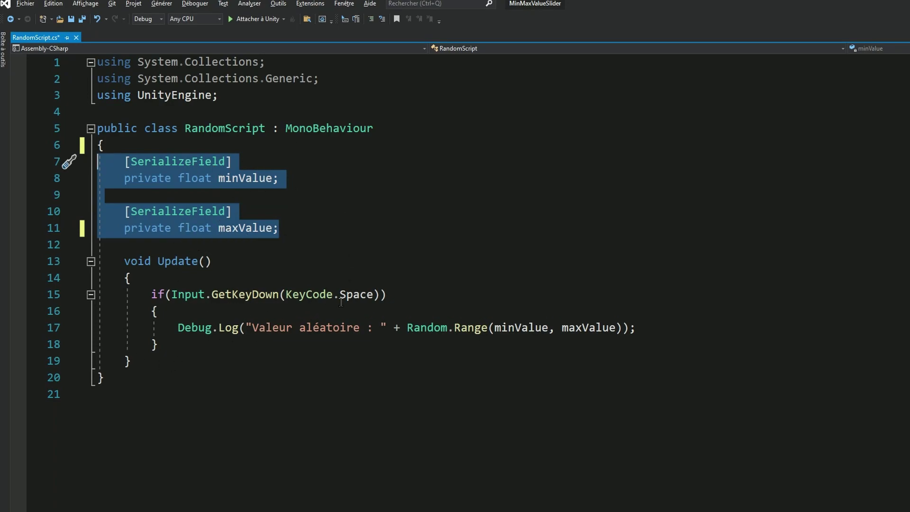
left_click_drag(252, 327, 629, 327)
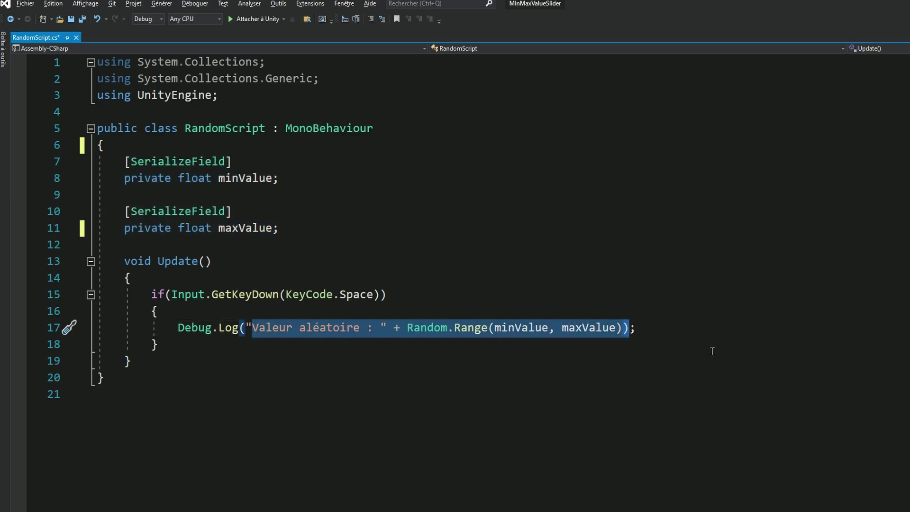
left_click(200, 115)
key("Return")
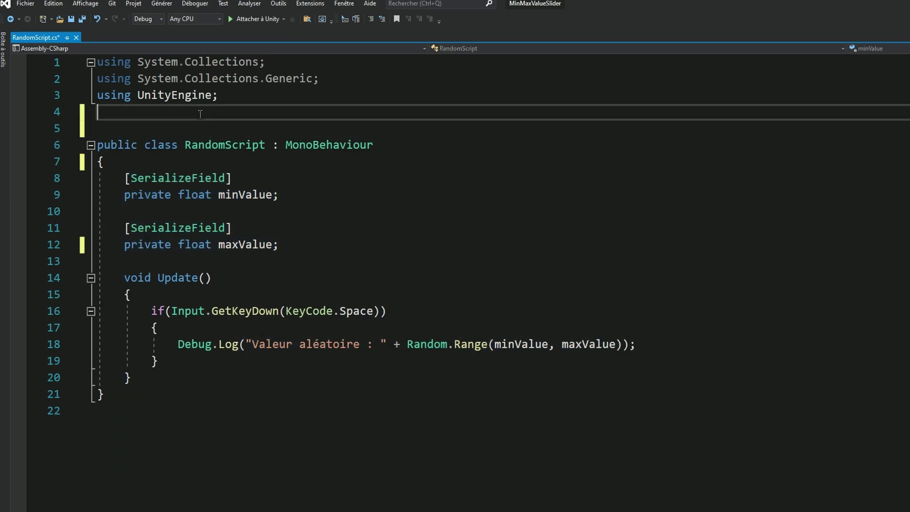
type("using ")
type("GD")
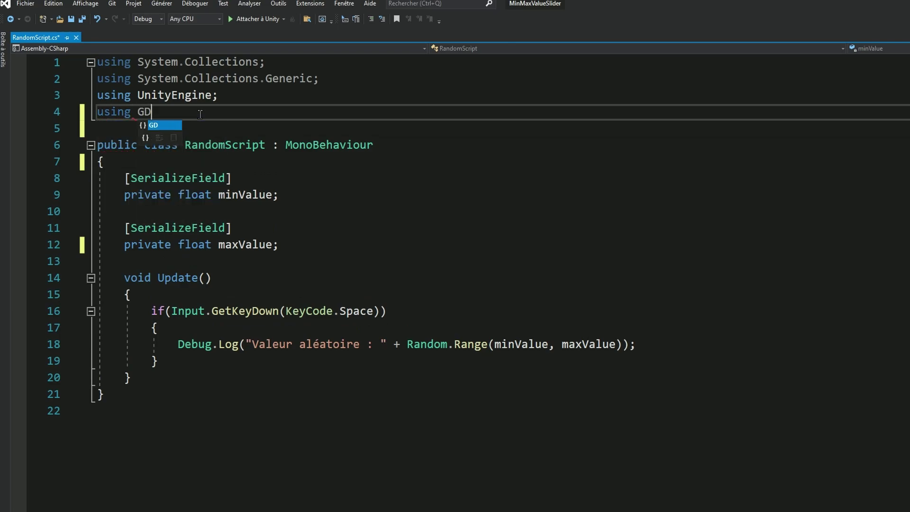
type(".Mi")
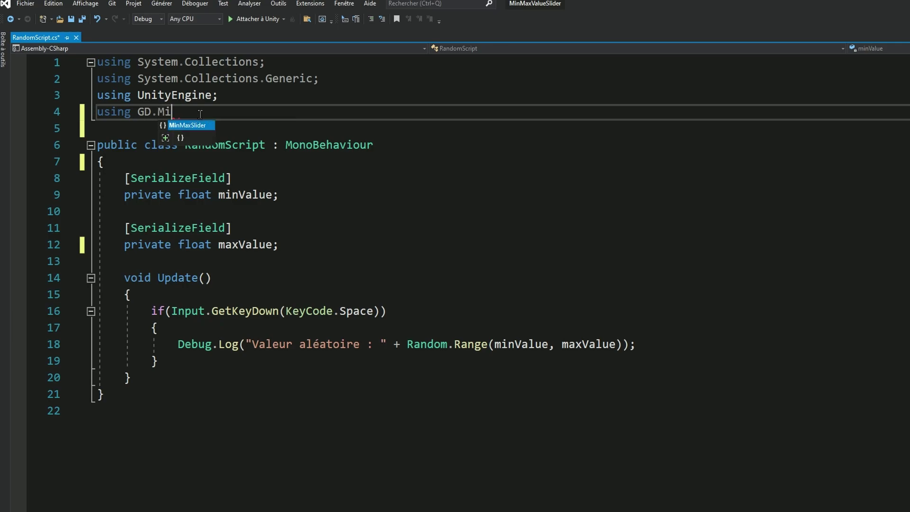
type("n")
key("Tab")
type(";")
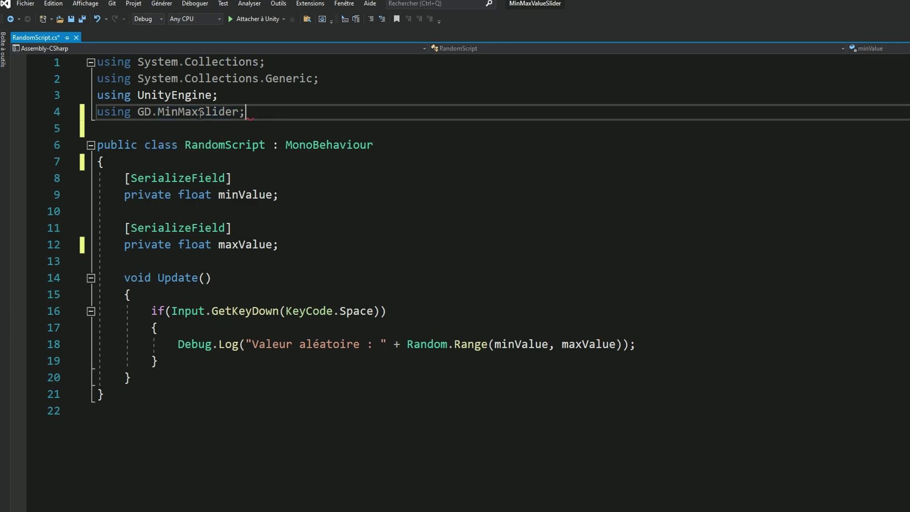
double_click(202, 196)
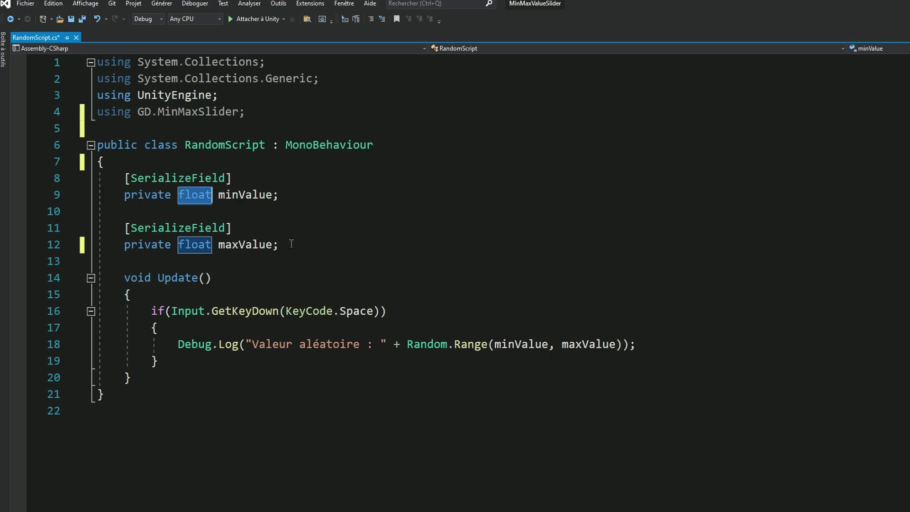
left_click_drag(289, 244, 90, 187)
Replace the old float min/max fields with a [SerializeField] private Vector2 declaration.
key("Delete")
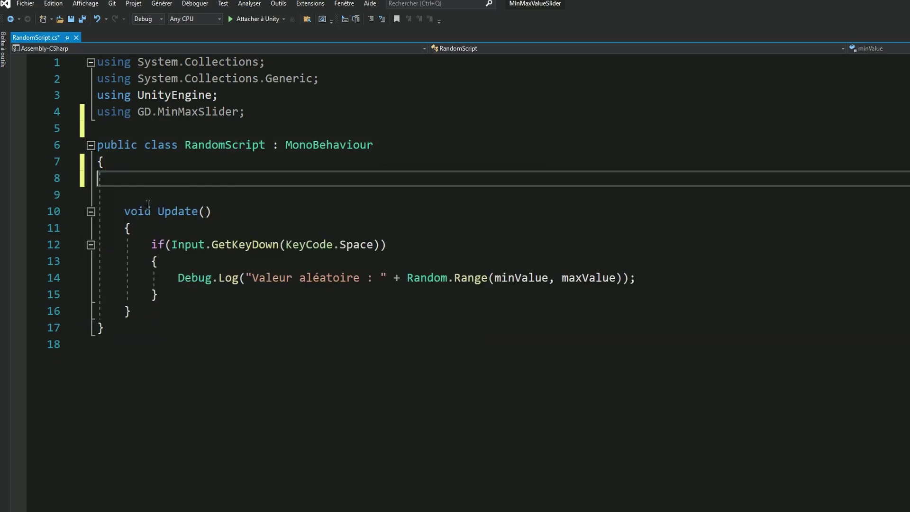
type("[seri")
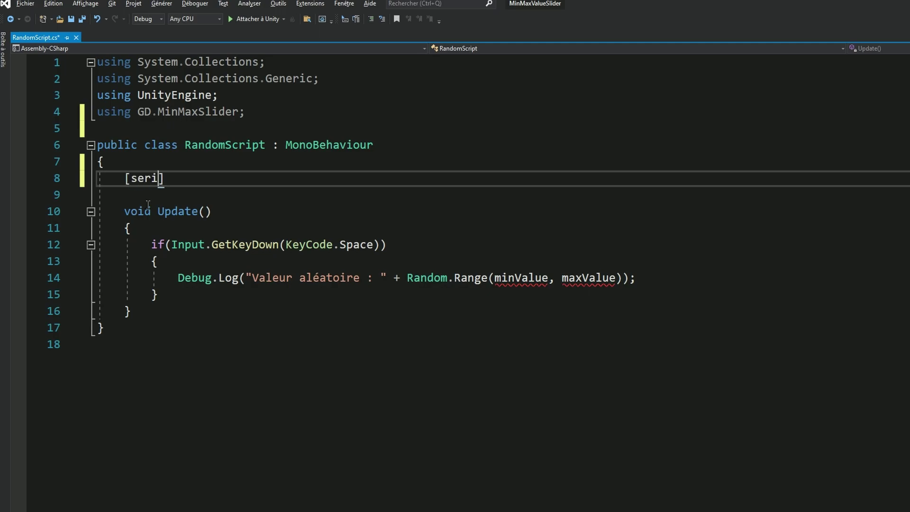
type("]")
key("Return")
type("priv")
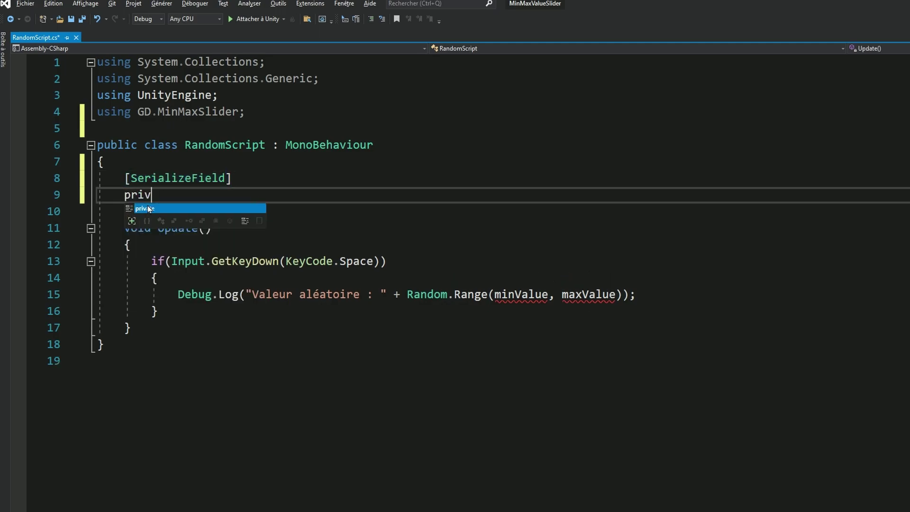
key("Tab")
type("Vector")
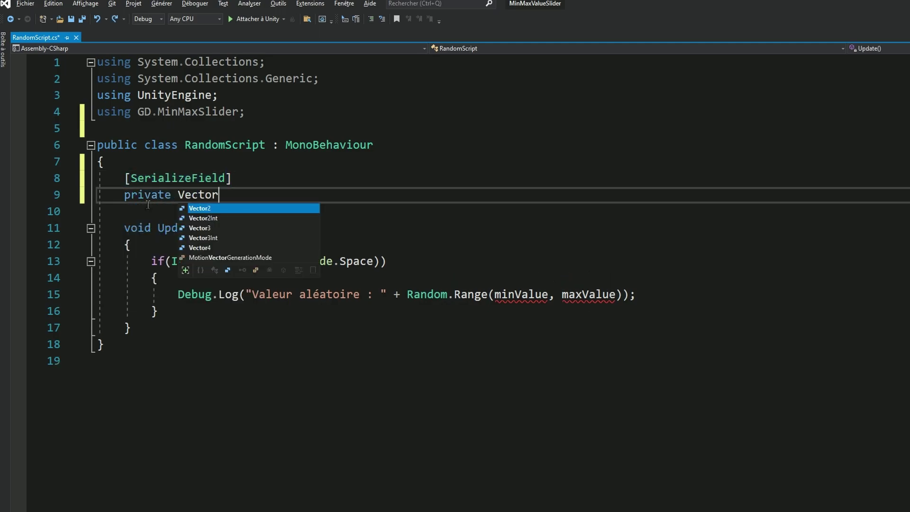
type("2")
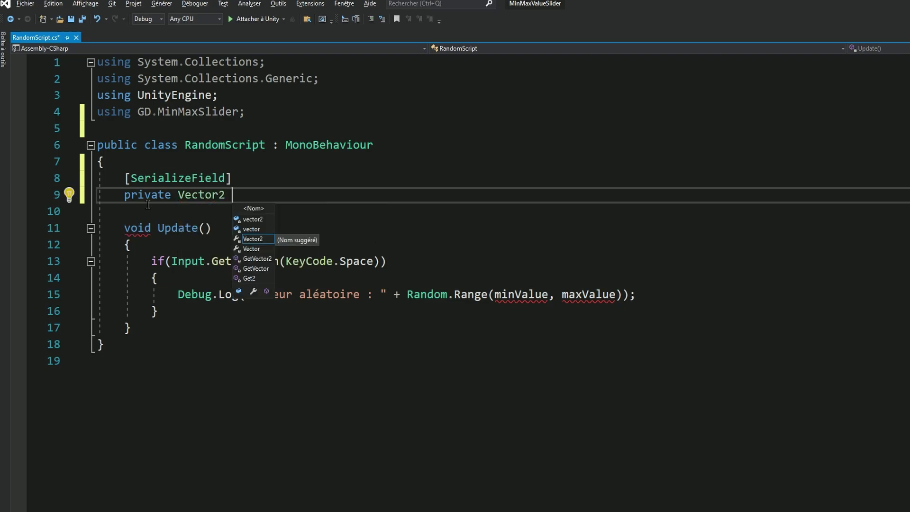
key("BackSpace")
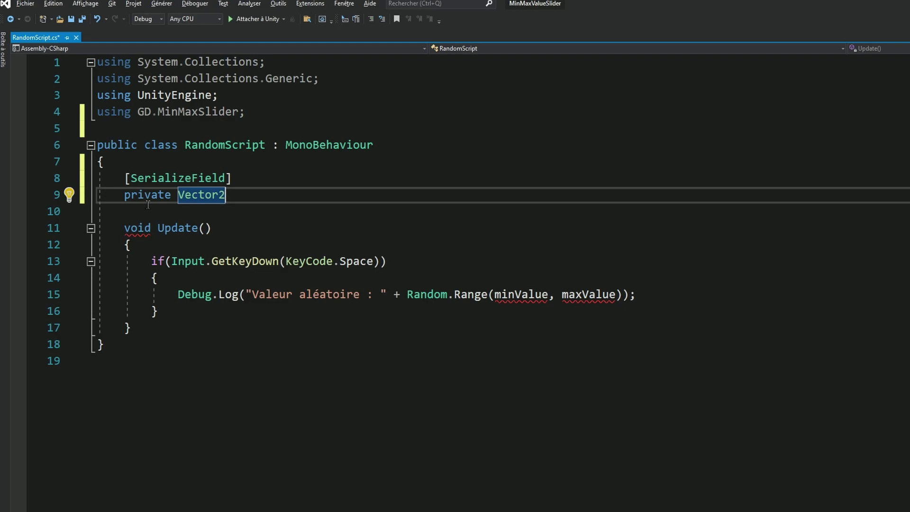
Try Vector2Int, revert to Vector2, and name the field randomRange.
type("i")
type("nt")
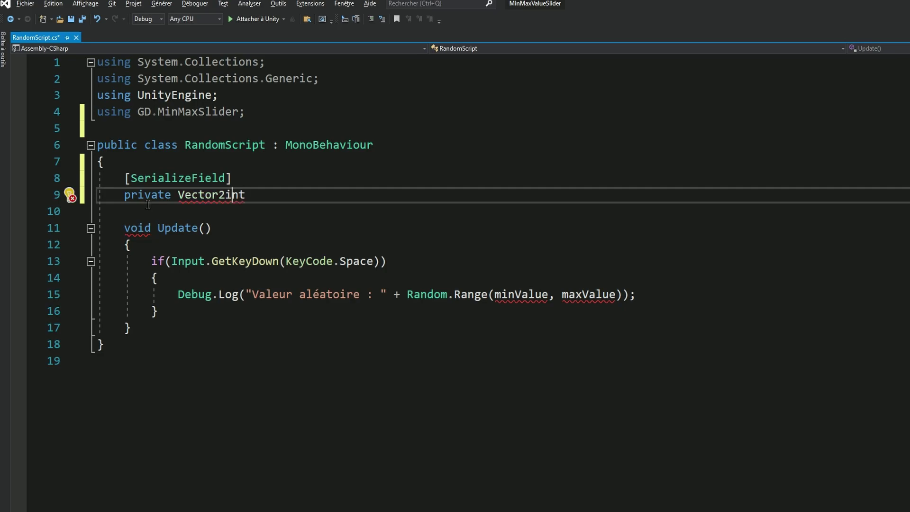
key("BackSpace")
type("I")
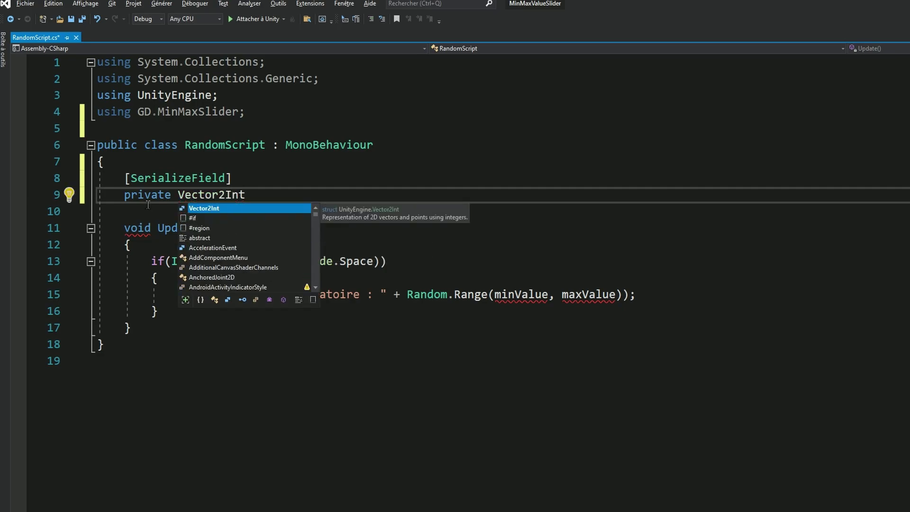
left_click(100, 127)
left_click(249, 194)
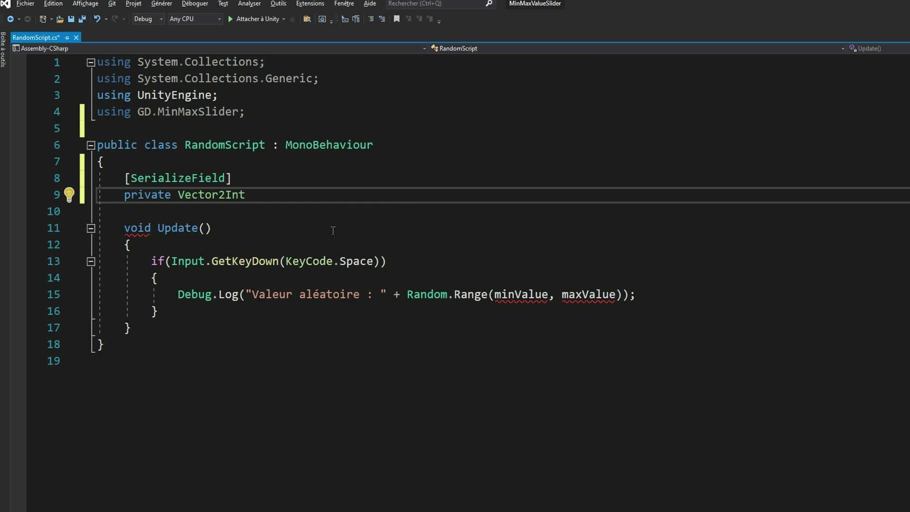
key("BackSpace")
key("BackSpace")
key("BackSpace")
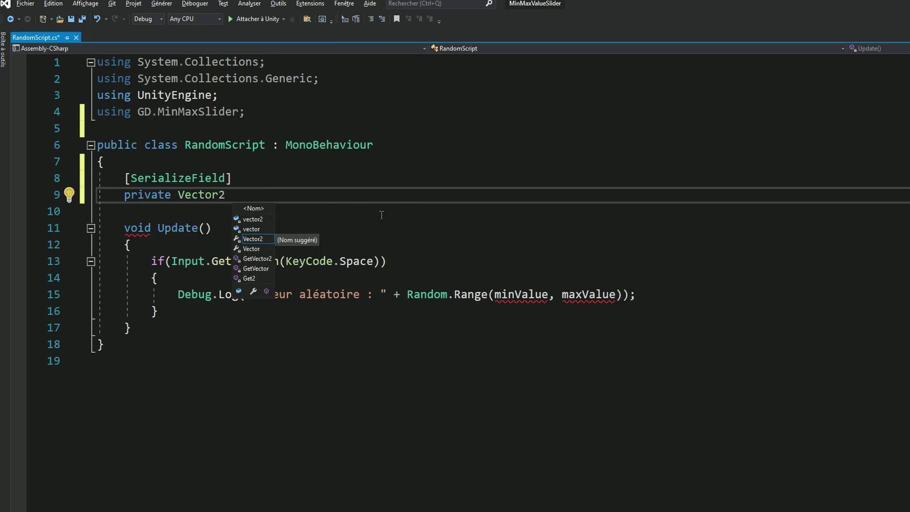
type("randomRange")
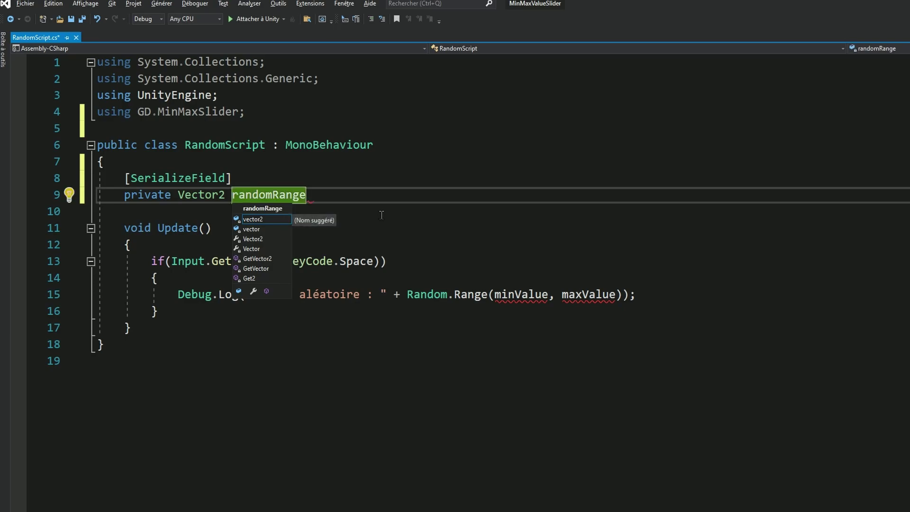
type(";")
Start a [MinMaxSlider attribute line above the randomRange field.
key("Up")
key("Return")
type("[")
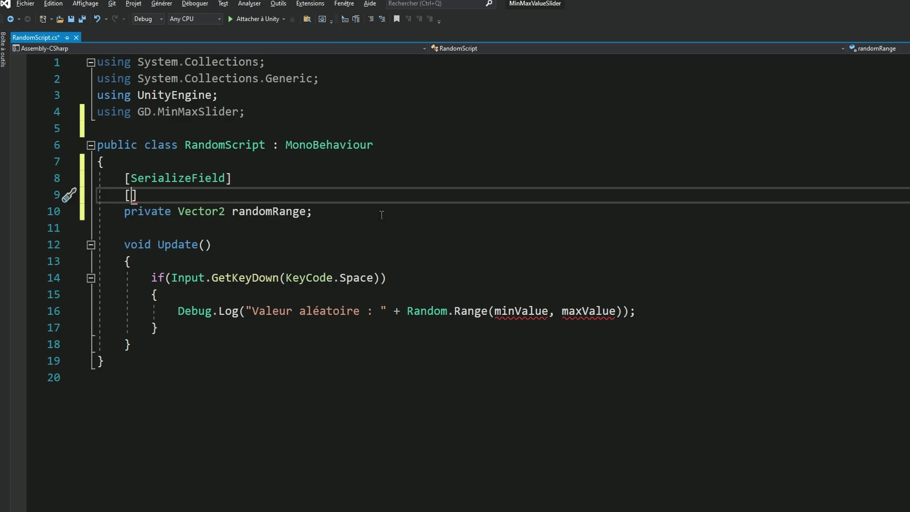
type("MinMa")
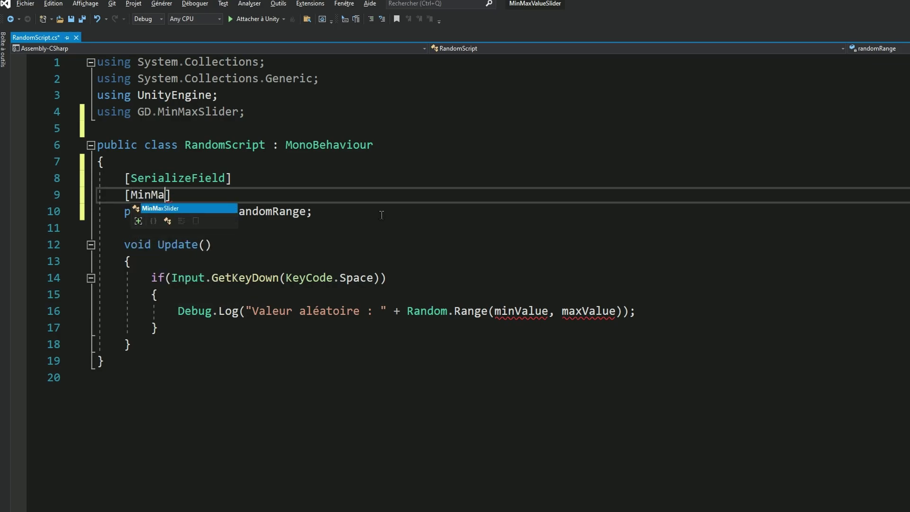
Complete the attribute as [MinMaxSlider(0, 100)] and save the script.
key("Tab")
type("(")
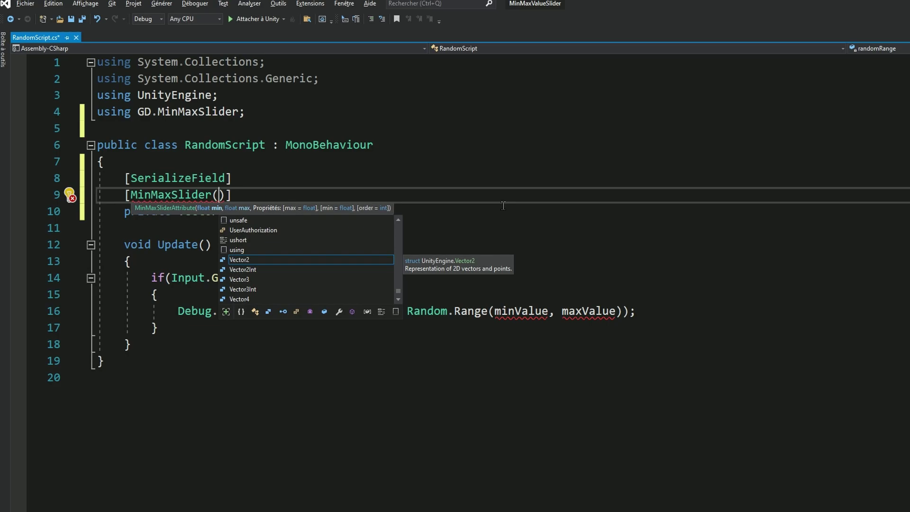
type("0, ")
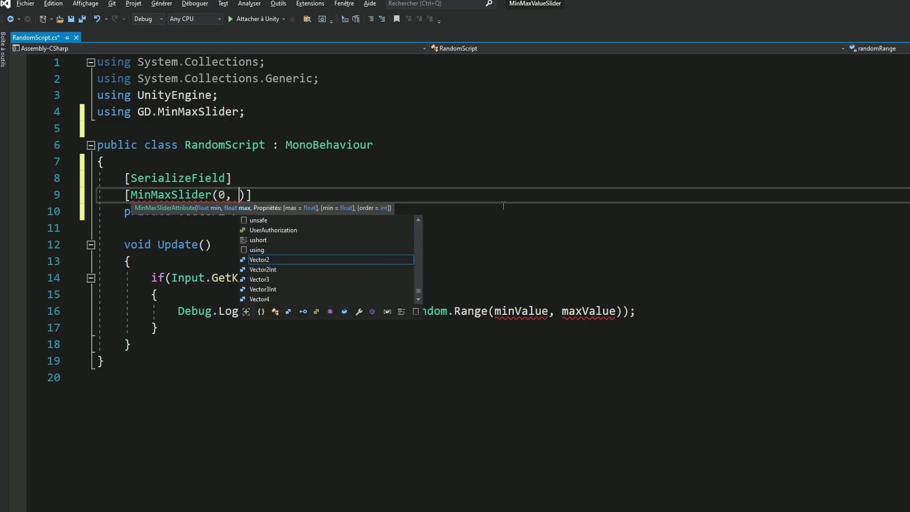
type("100")
left_click(407, 238)
key("ctrl+s")
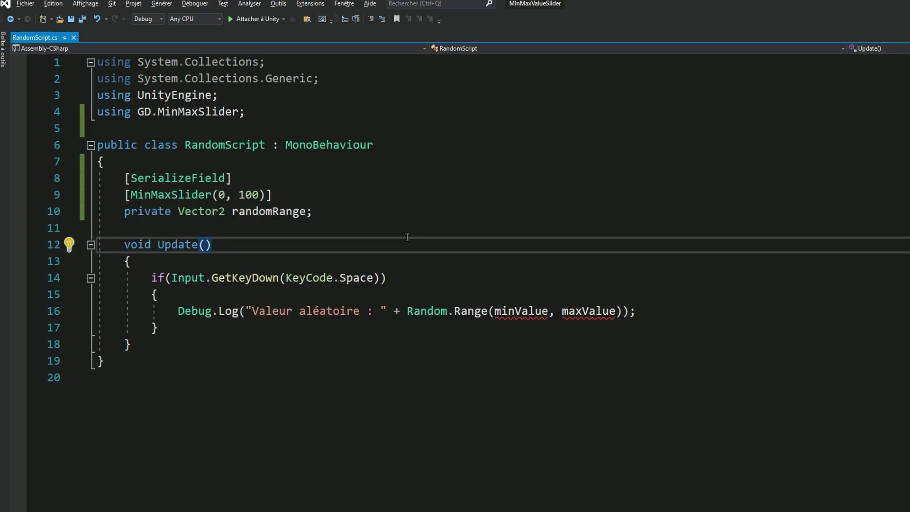
left_click(278, 195)
left_click_drag(272, 194, 212, 194)
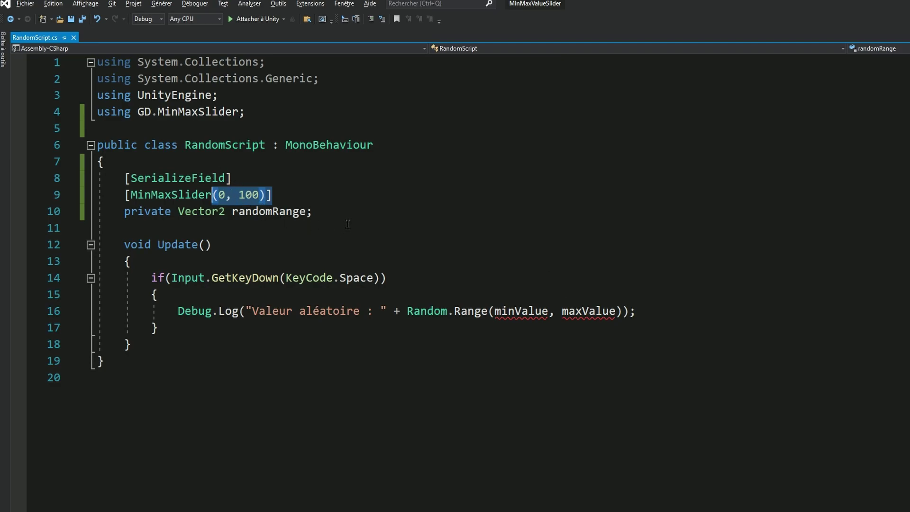
Change Random.Range's bounds from minValue/maxValue to randomRange.x and randomRange.y, and save.
left_click(361, 211)
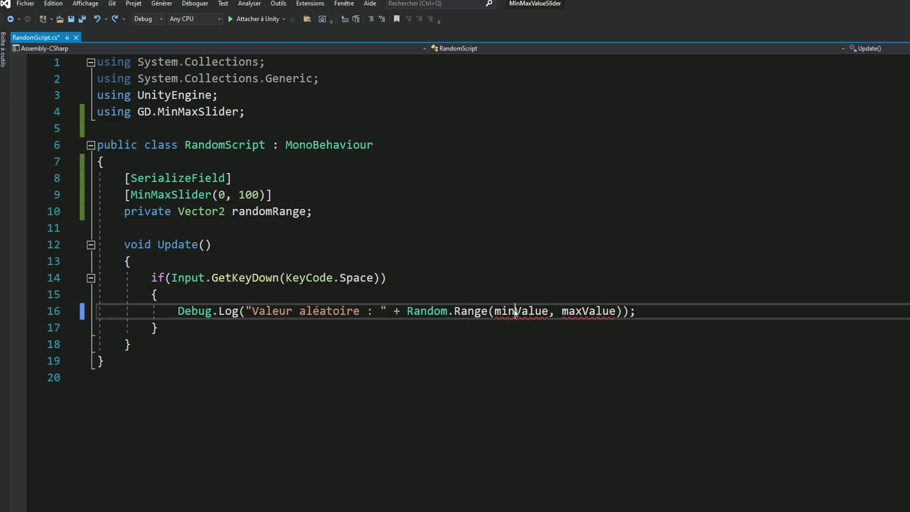
double_click(502, 311)
type("ran")
key("Tab")
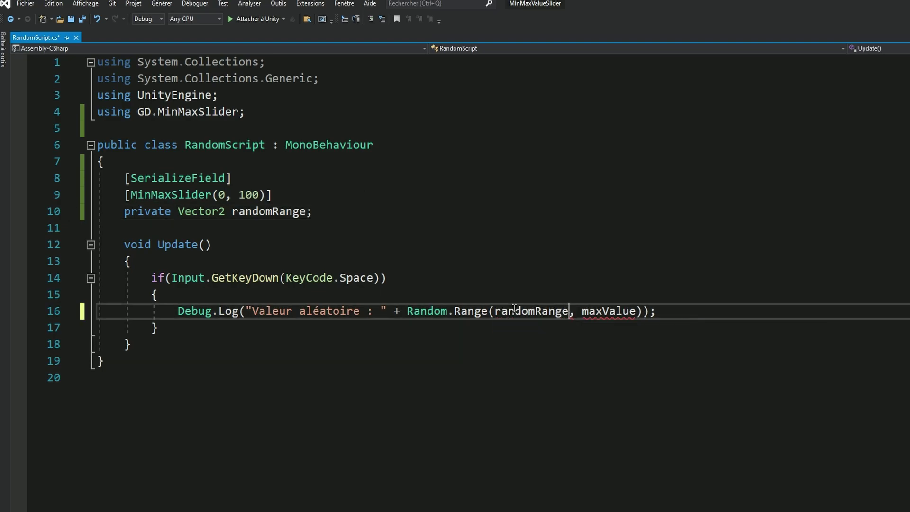
type(".")
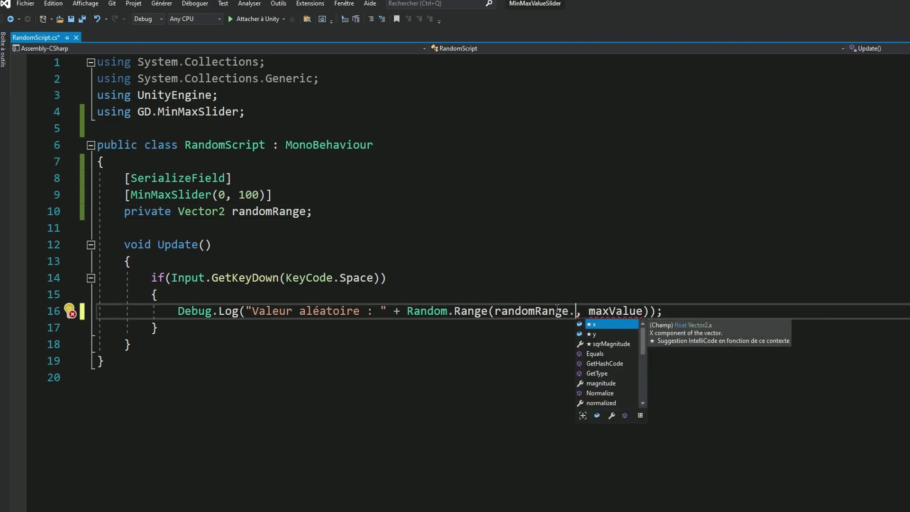
type("x")
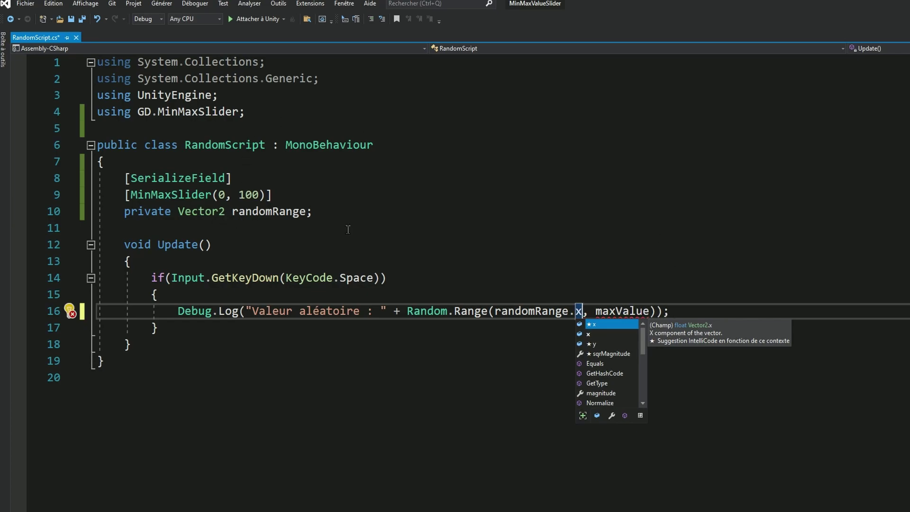
double_click(603, 308)
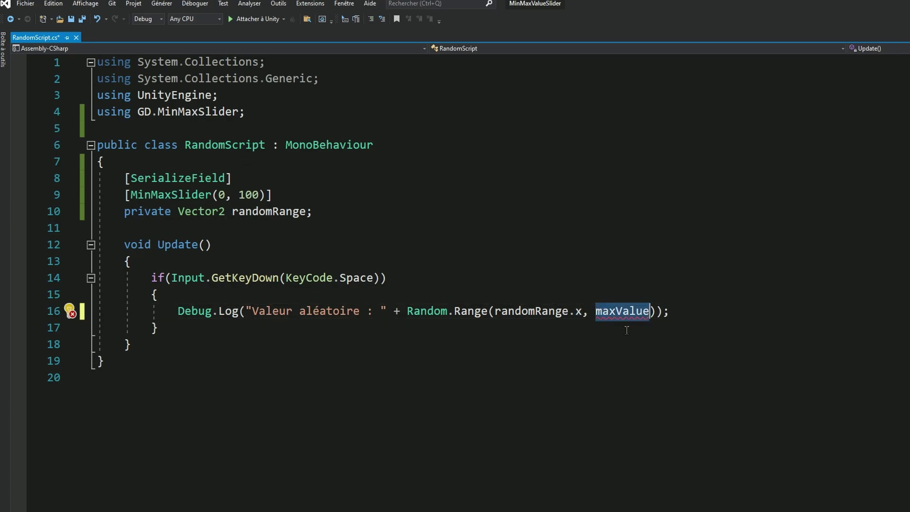
type("rand")
key("Tab")
type(".")
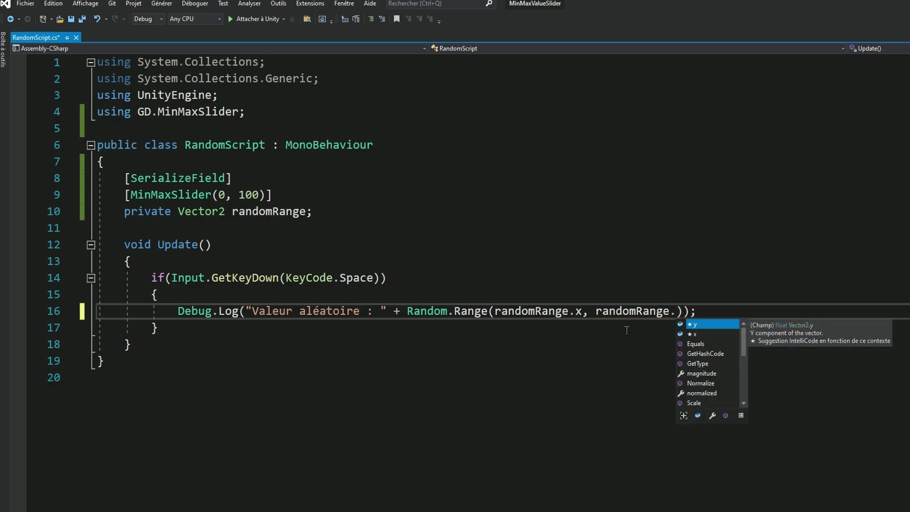
type("y")
left_click(713, 309)
key("ctrl+s")
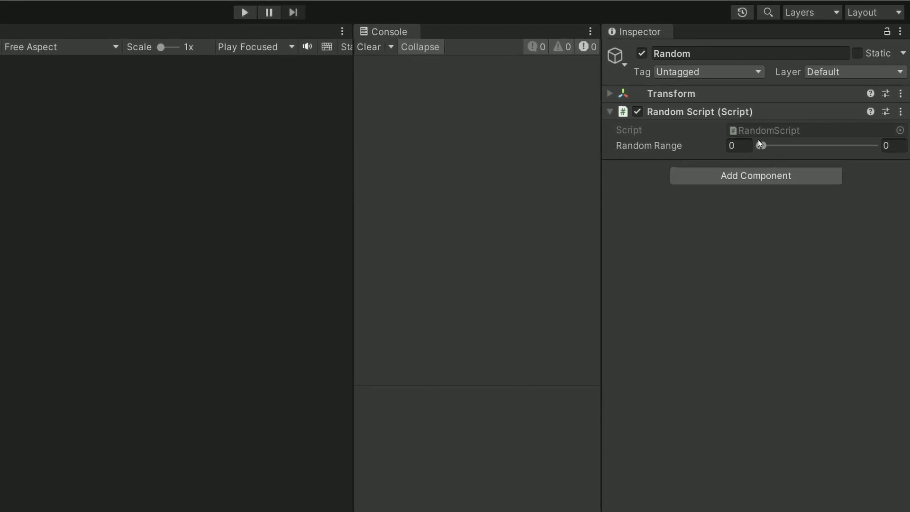
Drag the Random Range maximum to 100 and start the game in Play mode.
mouse_move(764, 141)
left_mouse_down()
mouse_move(803, 145)
mouse_move(748, 143)
left_mouse_up()
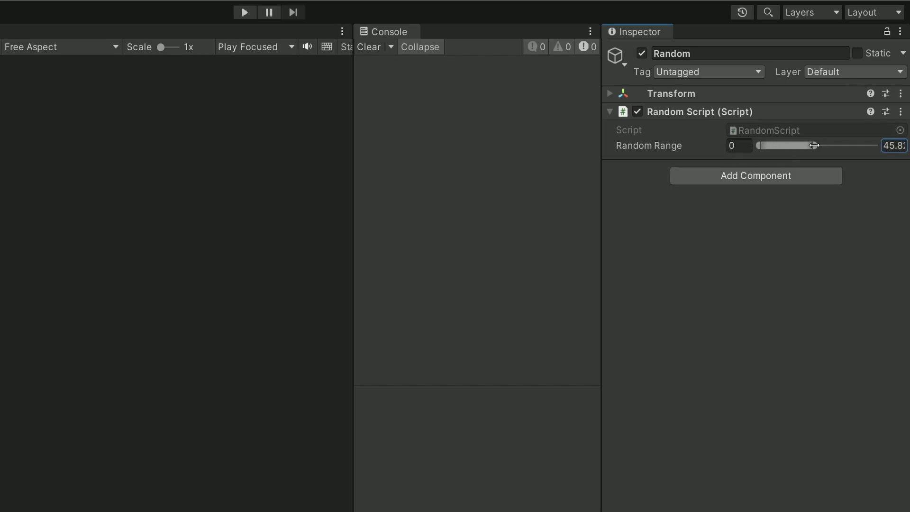
left_click_drag(813, 146, 887, 145)
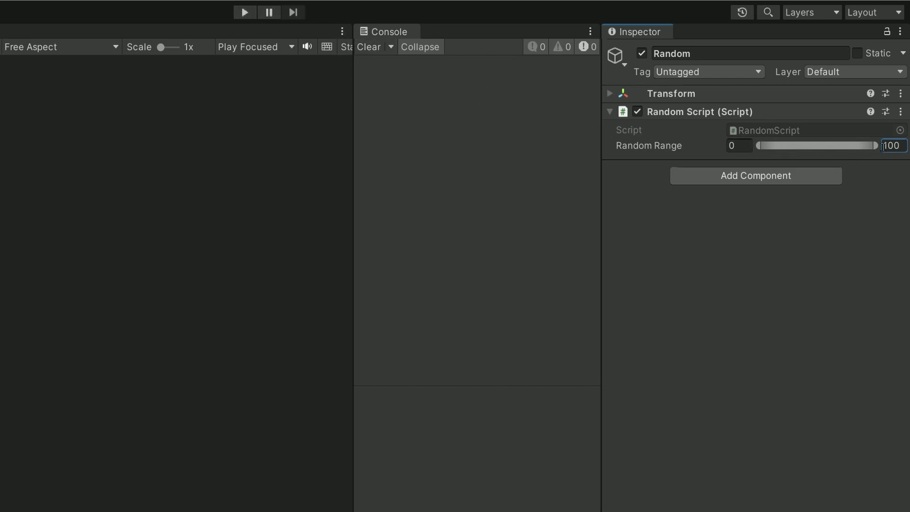
left_click(245, 12)
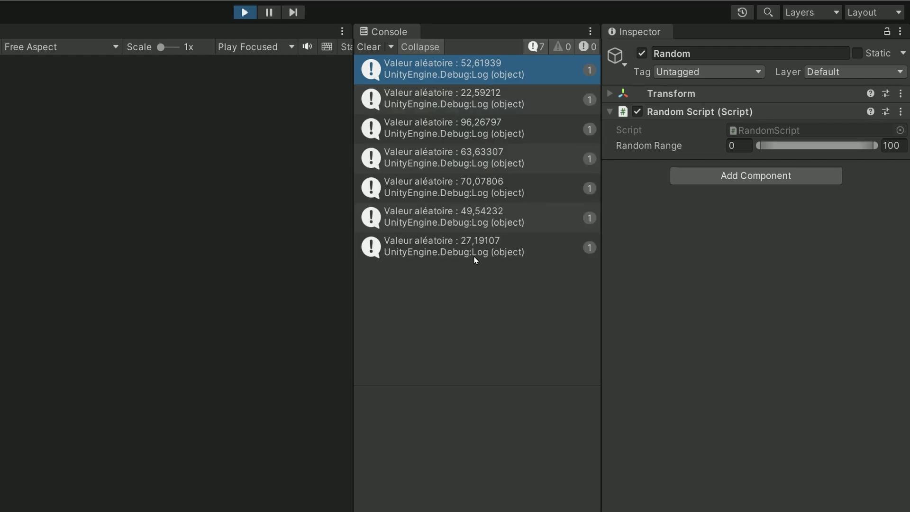
Clear the Console, raise the Random Range minimum to 91.63, and roll a value.
left_click(368, 47)
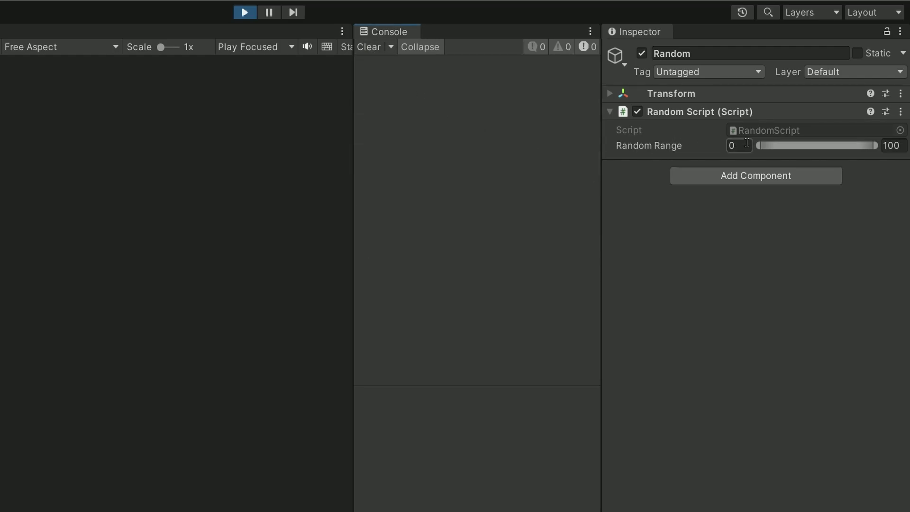
left_click_drag(759, 145, 861, 151)
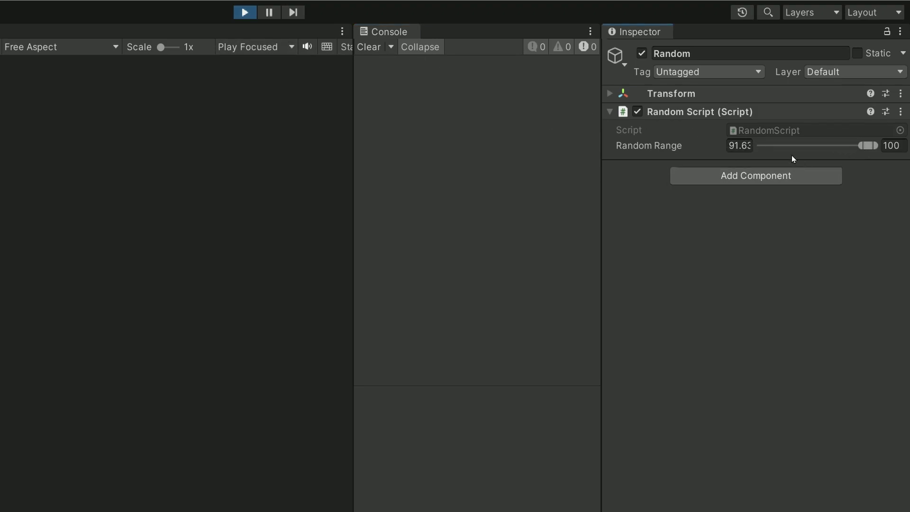
left_click(273, 228)
mouse_move(861, 145)
left_mouse_down()
mouse_move(794, 147)
mouse_move(860, 145)
left_mouse_up()
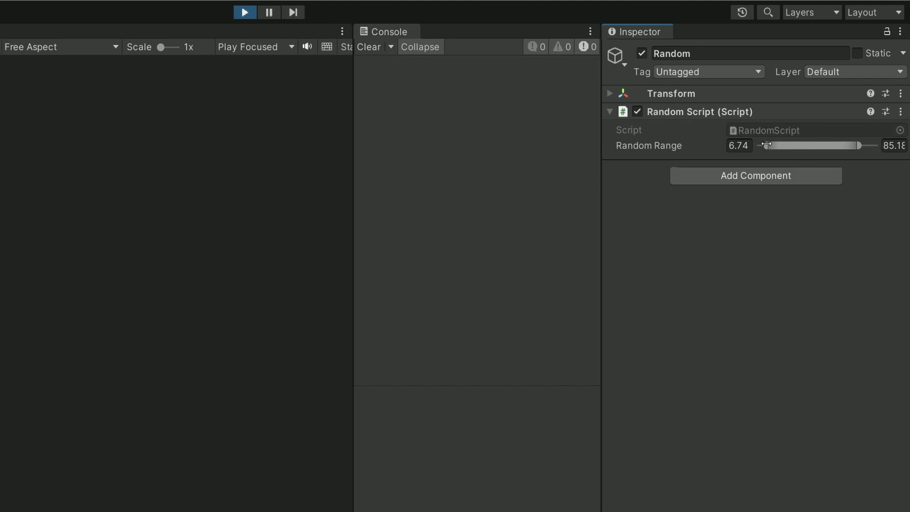
Adjust the Random Range handles by dragging, then type a maximum of 60.
left_click_drag(766, 145, 783, 145)
left_click_drag(785, 145, 773, 145)
mouse_move(858, 146)
left_mouse_down()
mouse_move(865, 145)
mouse_move(806, 146)
left_mouse_up()
left_click(746, 146)
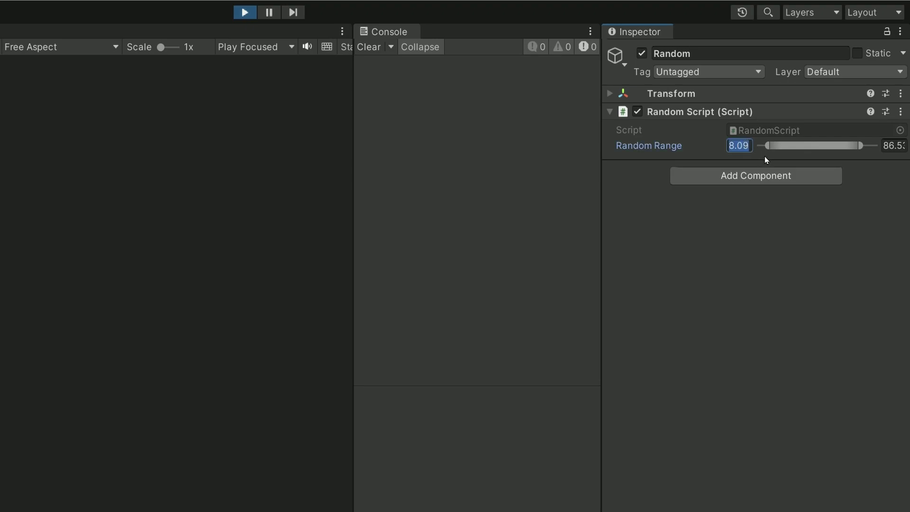
type("15")
left_click(883, 148)
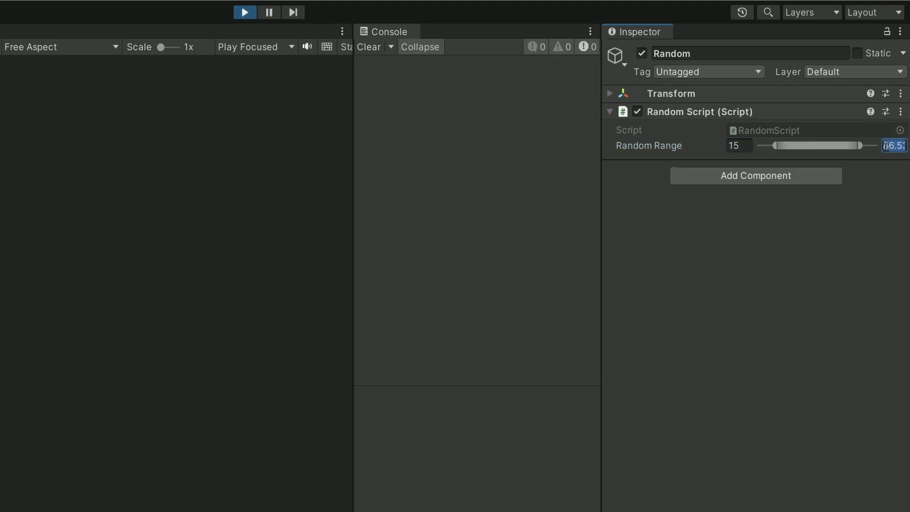
type("60")
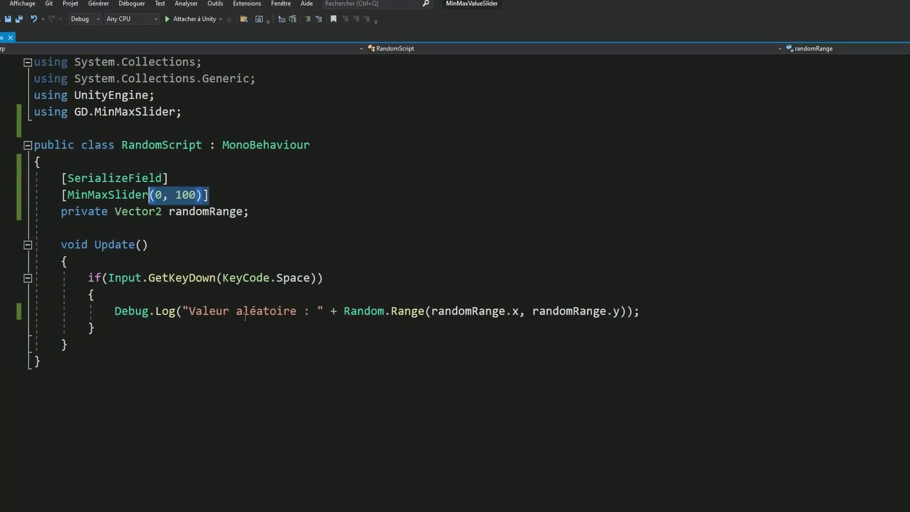
Change the randomRange field type from Vector2 to Vector2Int, save the script, and return to Unity.
left_click(227, 216)
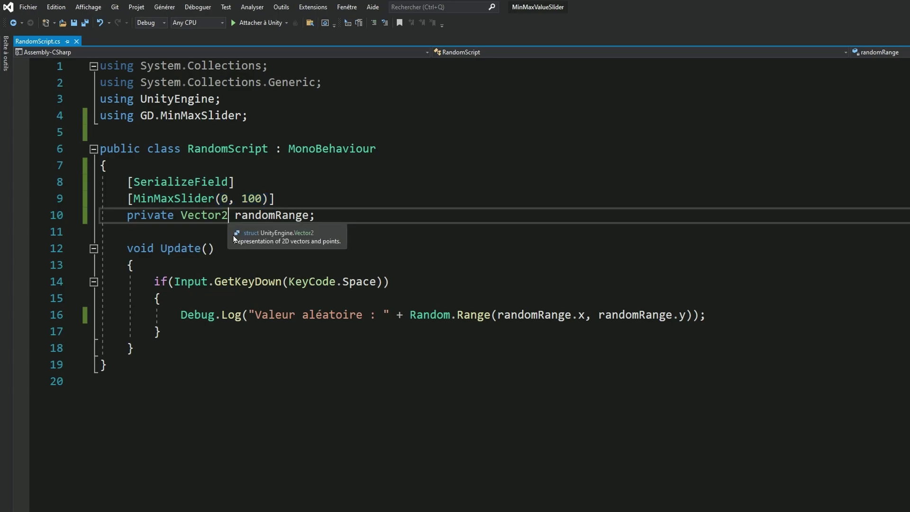
type("Int")
key("ctrl+s")
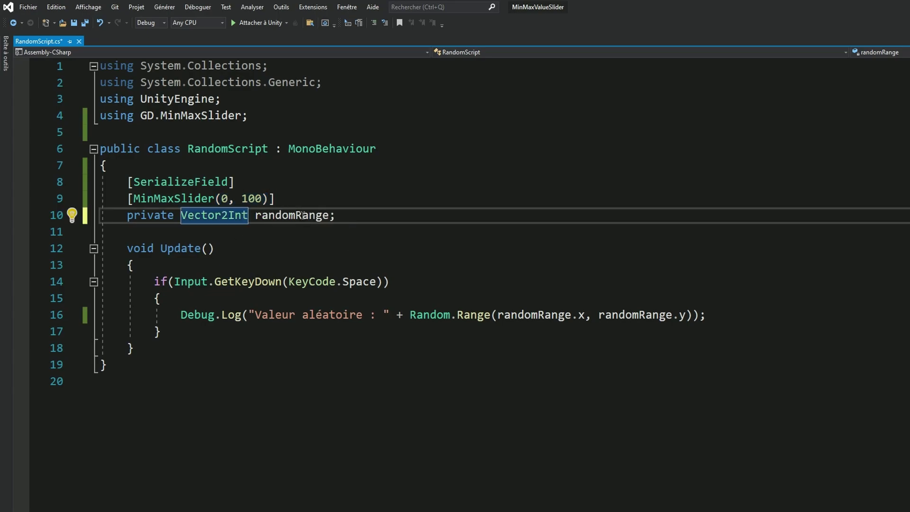
key("ctrl+Right")
key("ctrl+r")
key("ctrl+r")
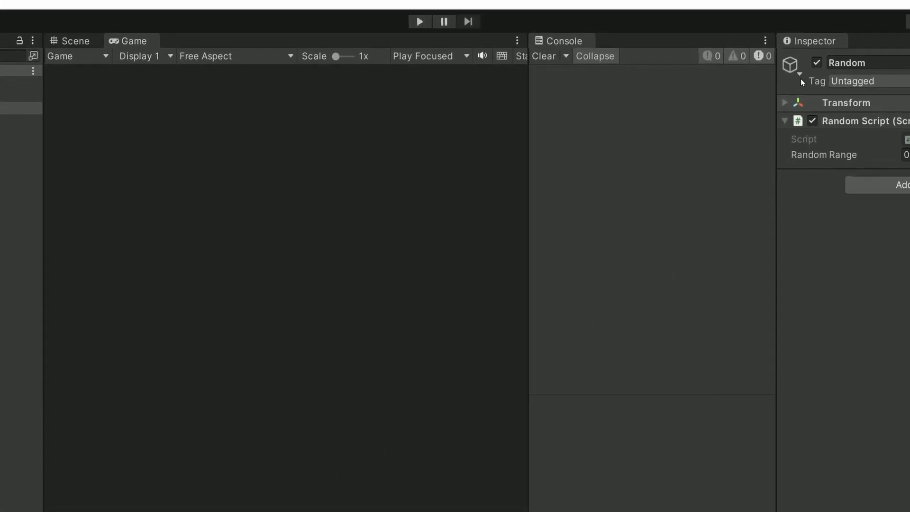
Set the Random Range maximum to 35, then slide the whole integer range up to 27–62.
left_click_drag(761, 143, 798, 144)
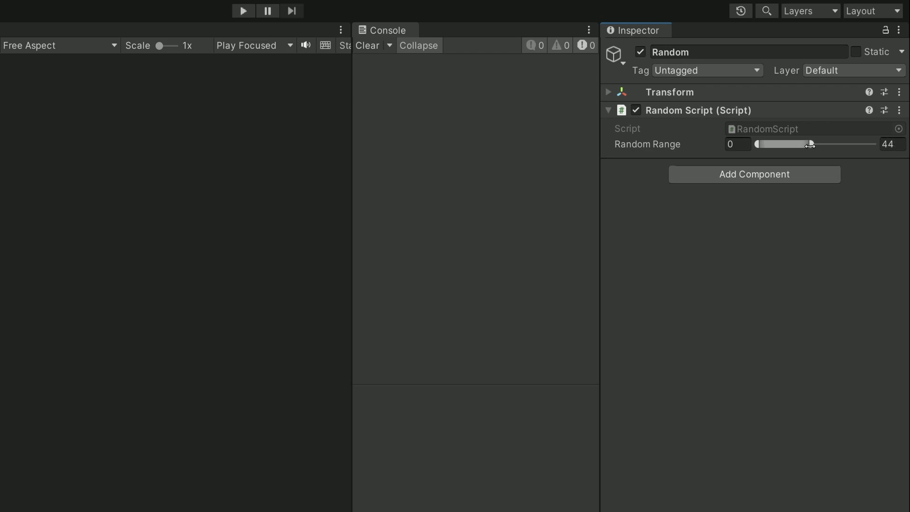
left_click(887, 145)
type("35")
mouse_move(785, 145)
left_mouse_down()
mouse_move(834, 146)
mouse_move(814, 147)
left_mouse_up()
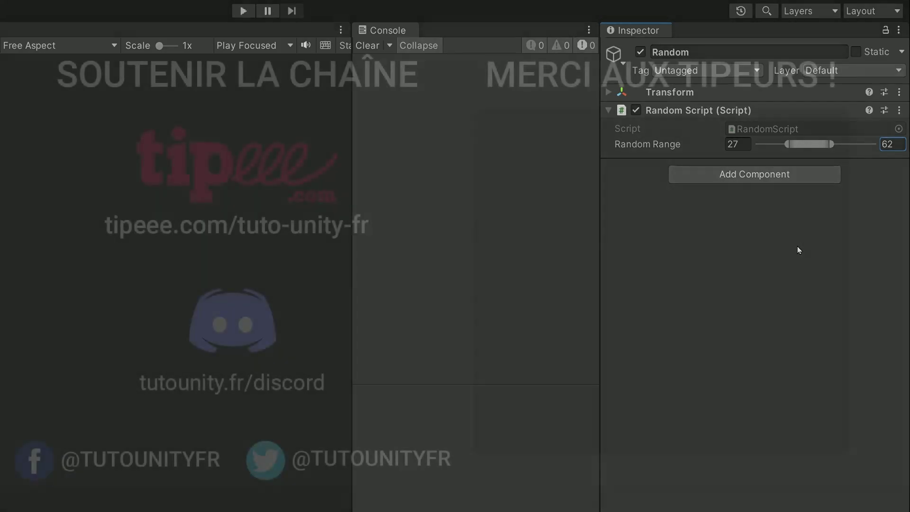